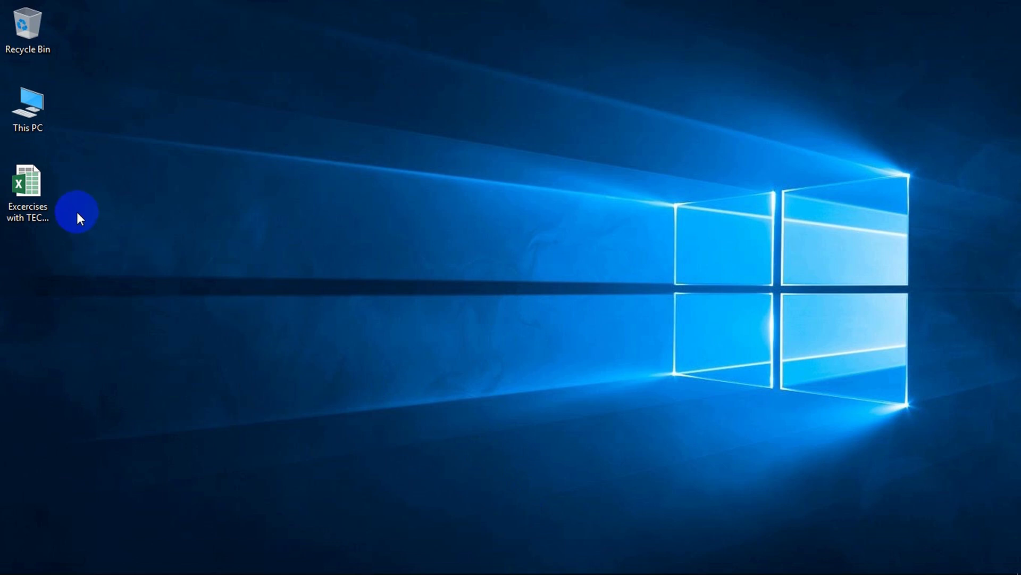
Open the Excercises with TECH TD workbook and select the Warehouse 2 Inventory result cell on the HLOOKUP Function sheet
{"action": "left_click", "coordinate": [37, 196]}
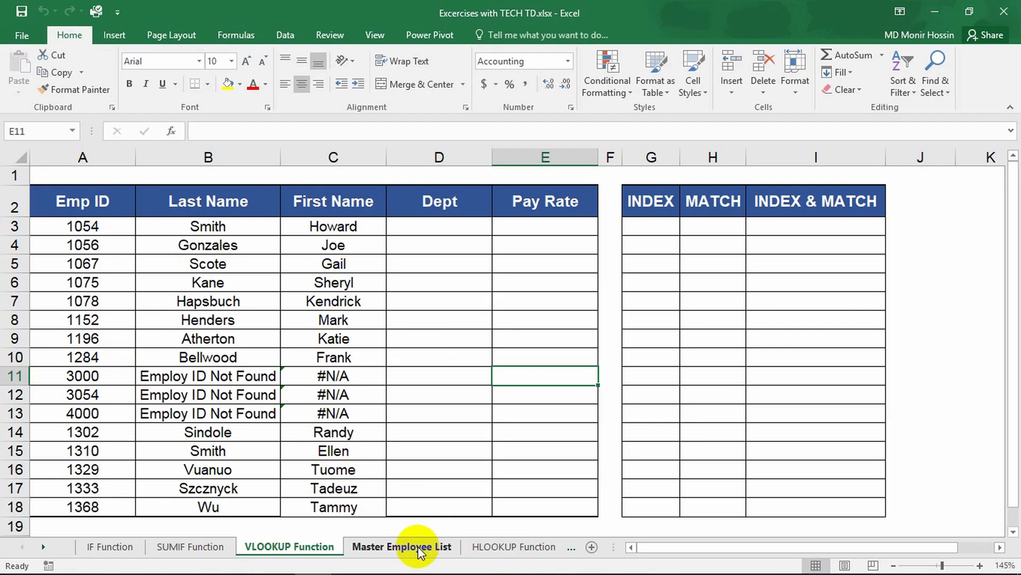
{"action": "left_click", "coordinate": [514, 547]}
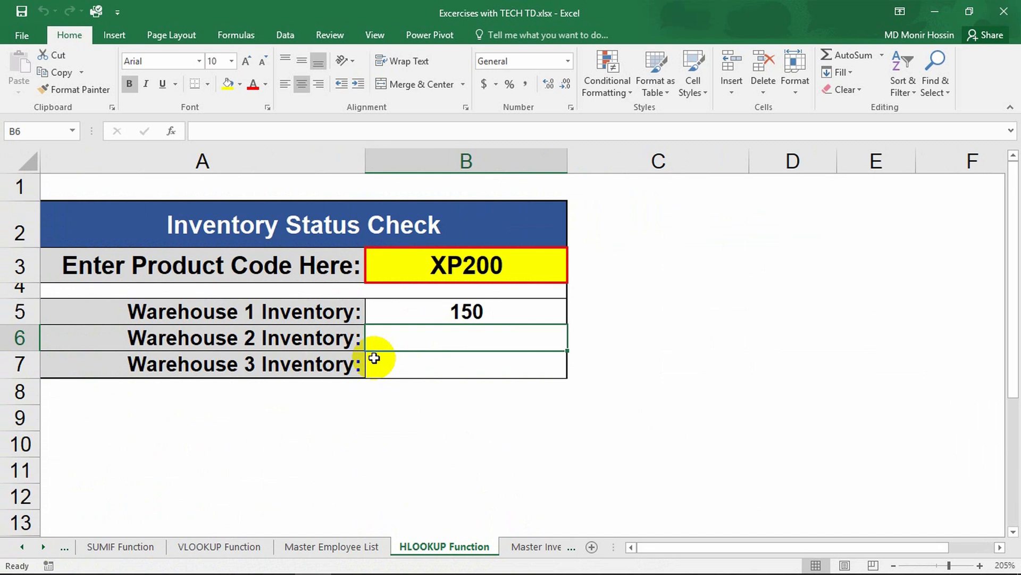
{"action": "left_click", "coordinate": [485, 266]}
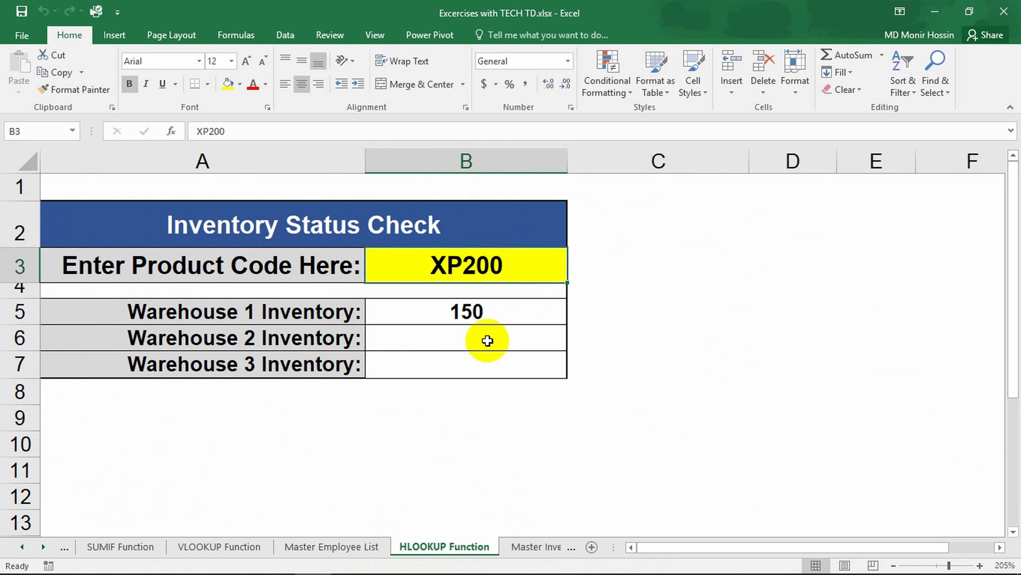
{"action": "left_click", "coordinate": [486, 340]}
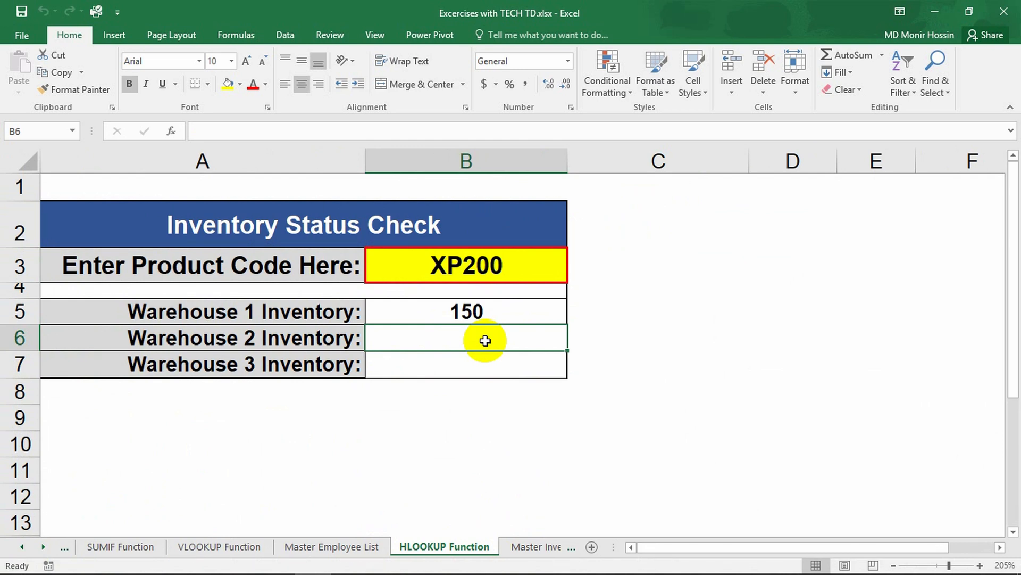
Compare the layouts of the Master Inventory List and Master Employee List sheets, and return to the HLOOKUP Function sheet
{"action": "left_click", "coordinate": [524, 548]}
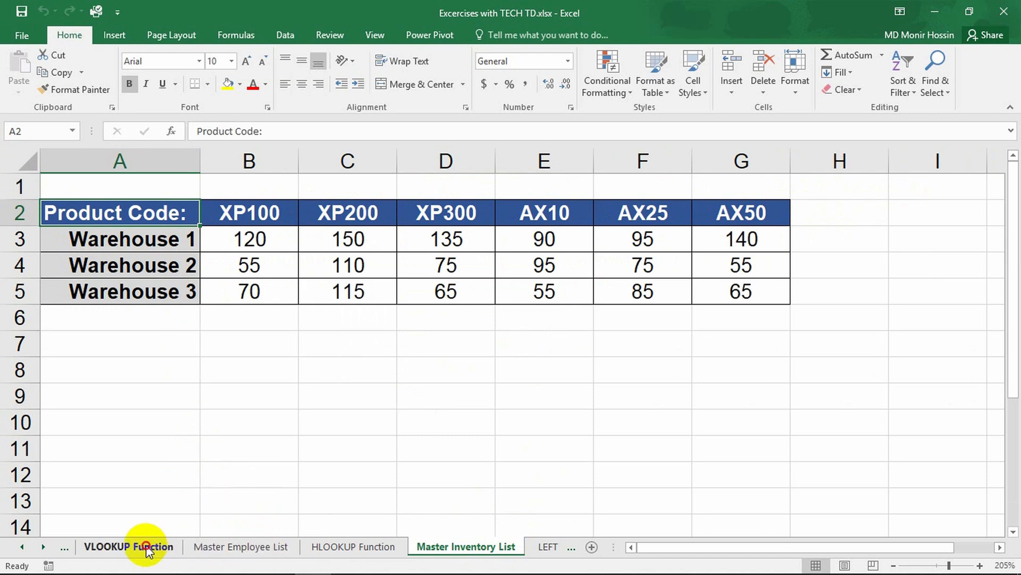
{"action": "left_click", "coordinate": [236, 548]}
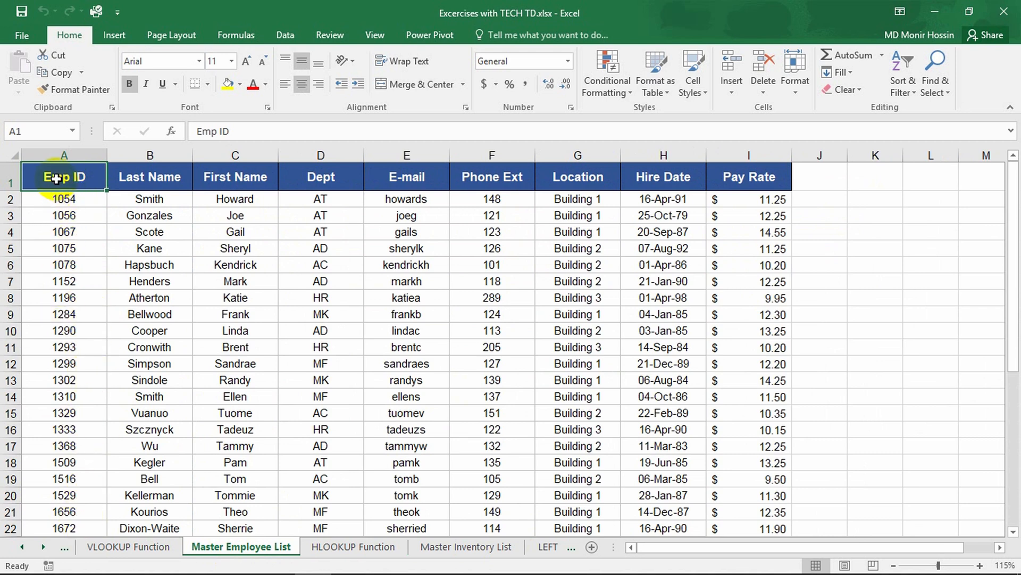
{"action": "left_click", "coordinate": [60, 158]}
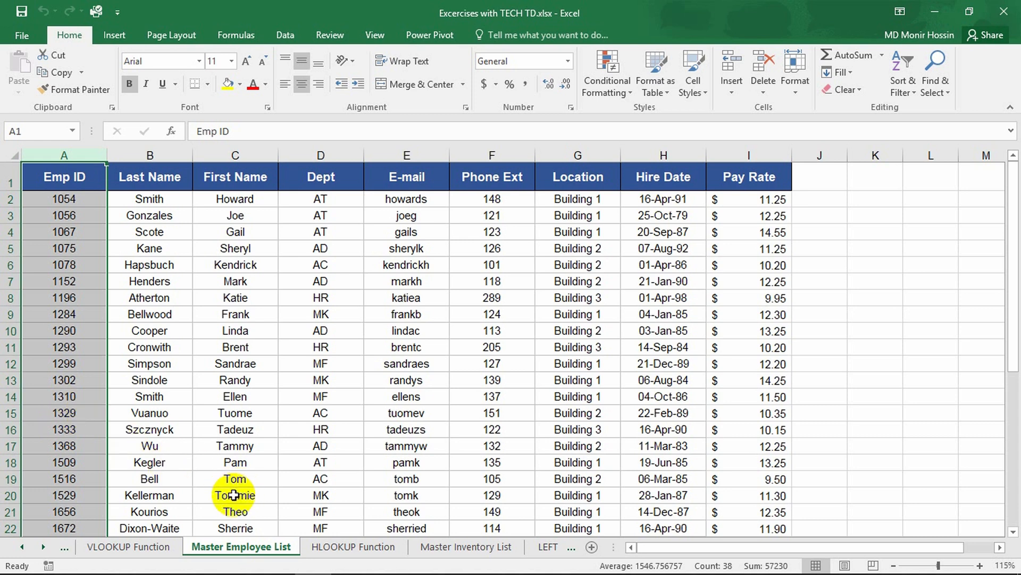
{"action": "left_click", "coordinate": [452, 546]}
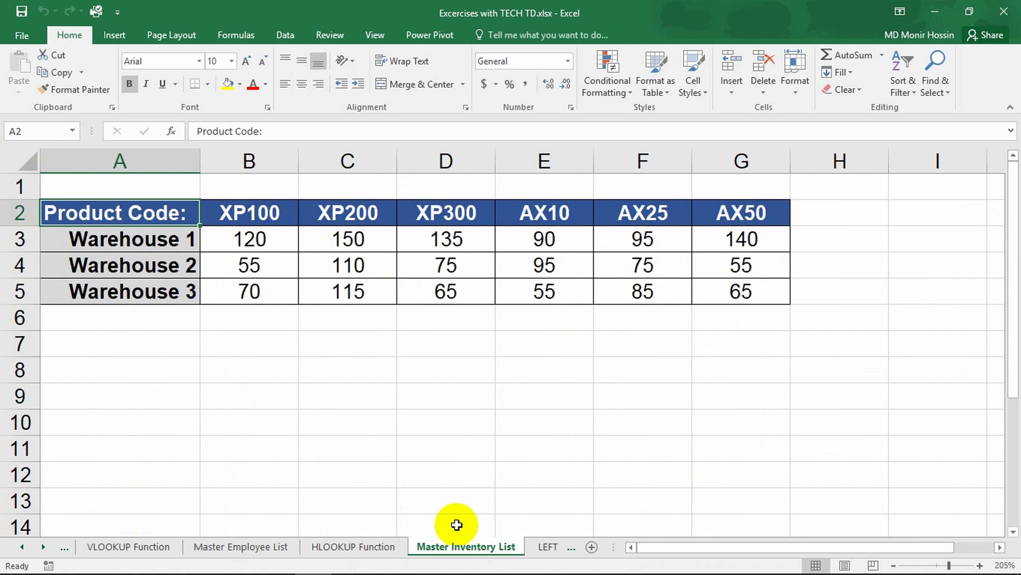
{"action": "left_click", "coordinate": [382, 547]}
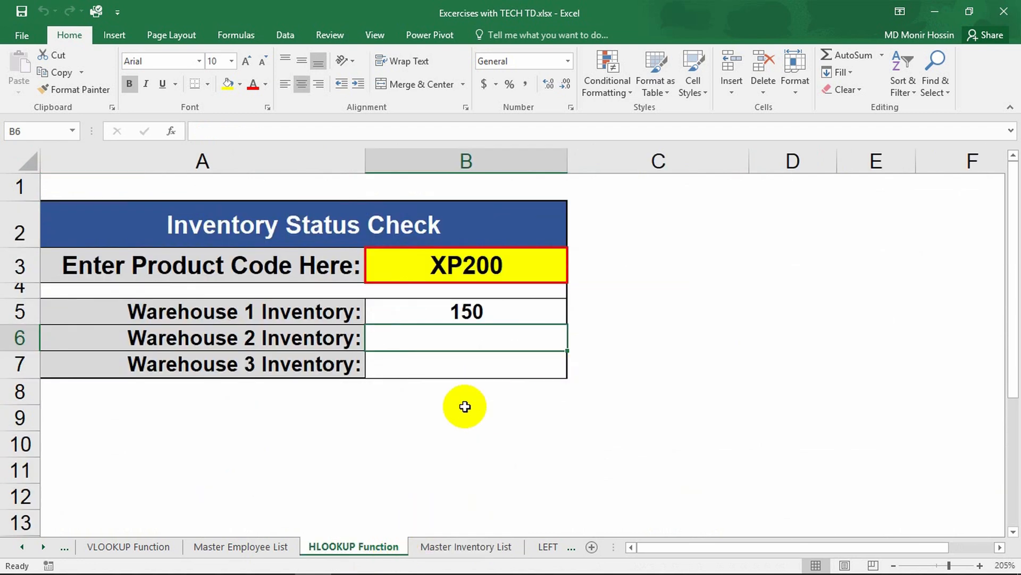
Insert an HLOOKUP function in the Warehouse 2 Inventory cell B6 with the product code cell B3 as the lookup value
{"action": "left_click", "coordinate": [250, 42]}
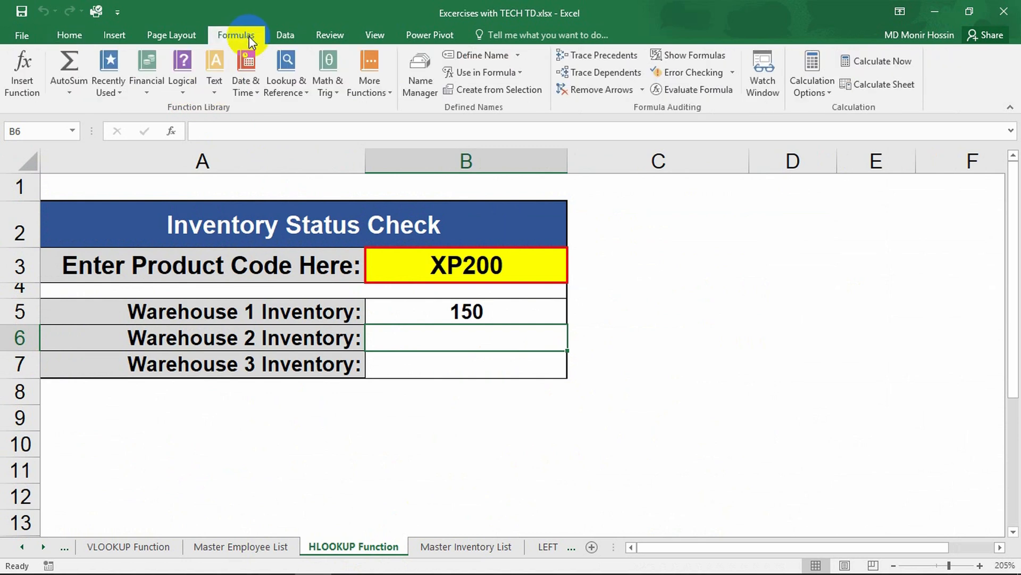
{"action": "left_click", "coordinate": [295, 82]}
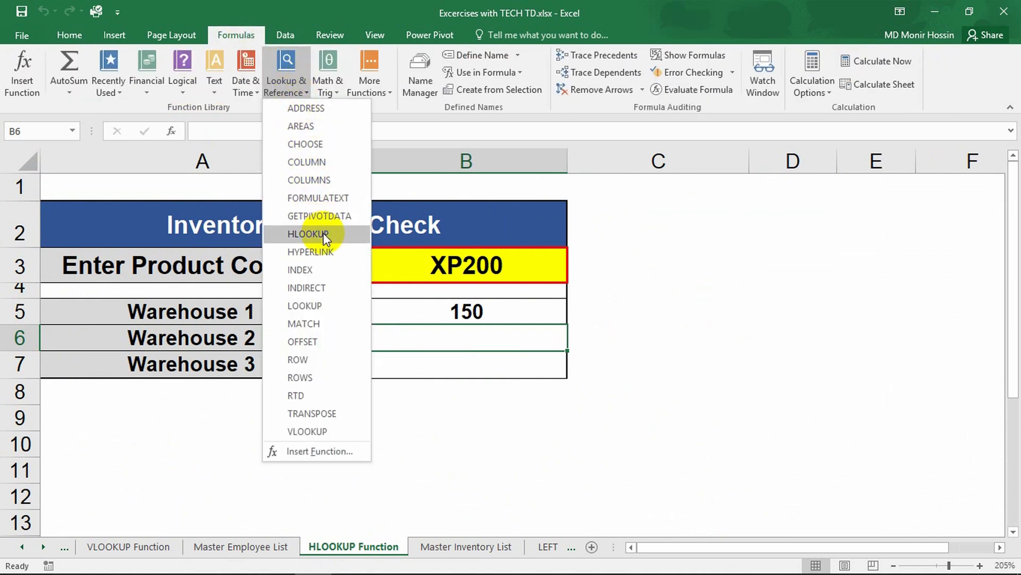
{"action": "left_click", "coordinate": [308, 235]}
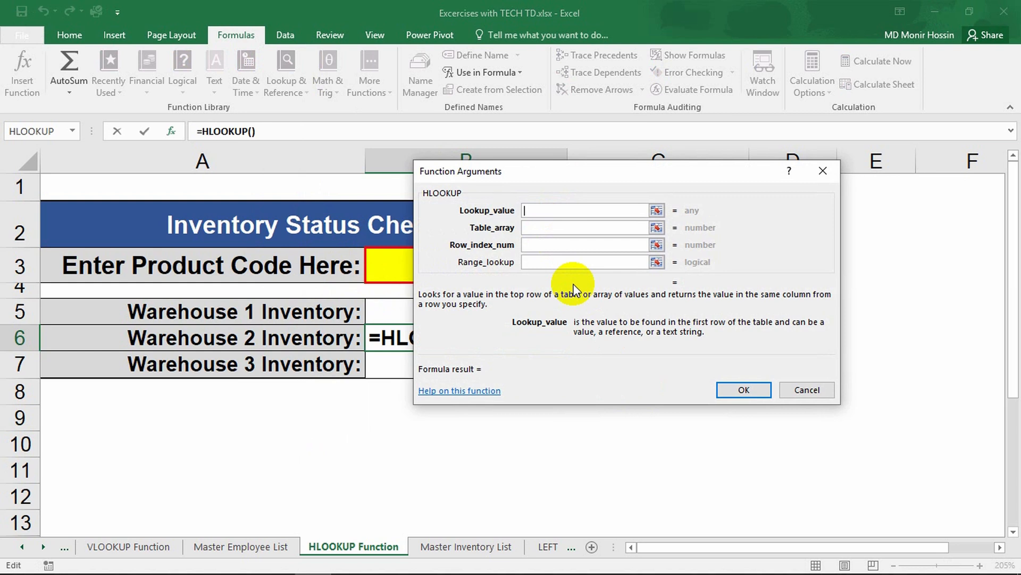
{"action": "left_click_drag", "start_coordinate": [564, 173], "coordinate": [739, 230]}
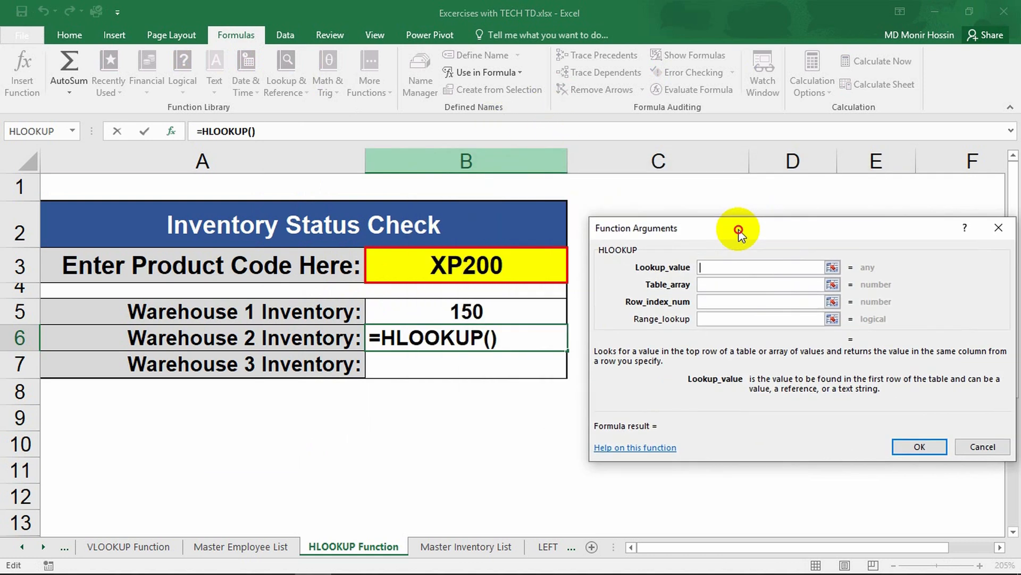
{"action": "left_click", "coordinate": [458, 262]}
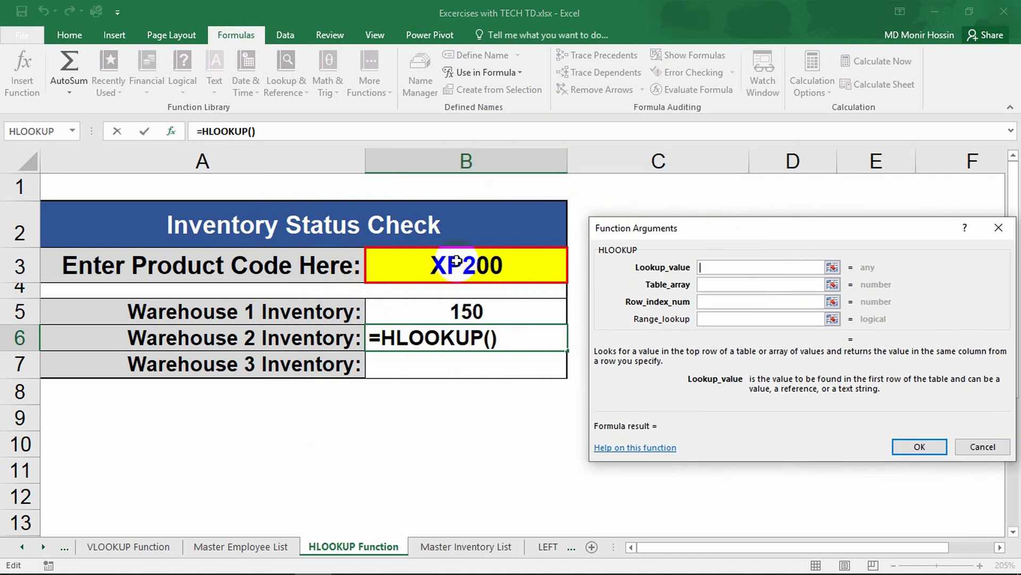
{"action": "left_click", "coordinate": [456, 260]}
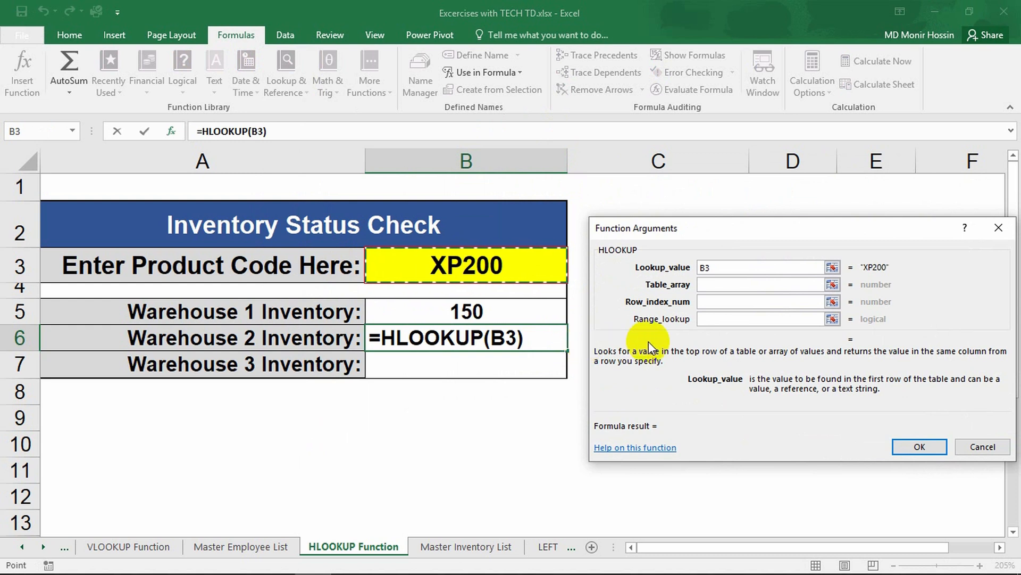
Set the HLOOKUP table array to A2:G5 on the Master Inventory List sheet and the row index number to 3
{"action": "left_click", "coordinate": [745, 284]}
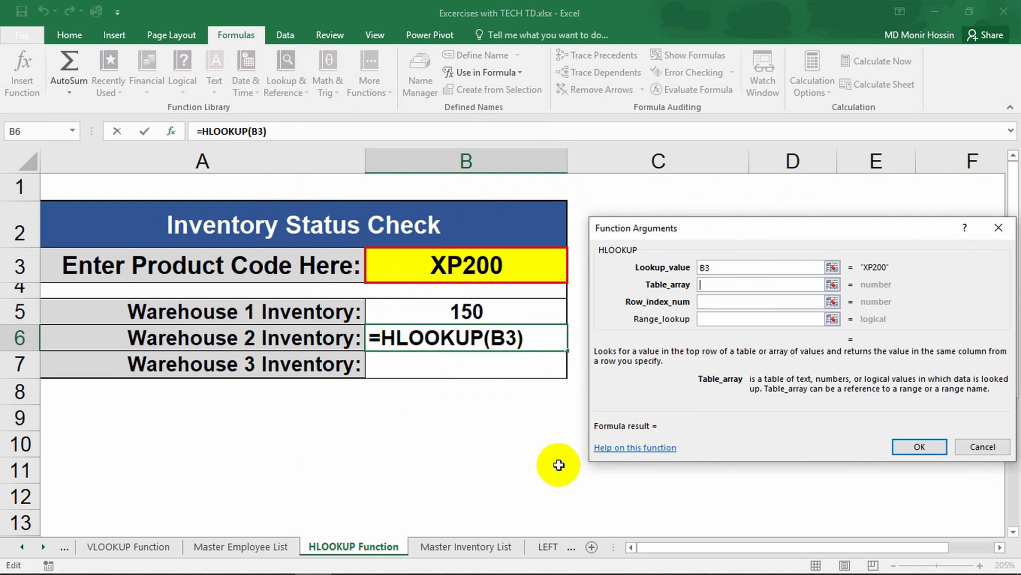
{"action": "left_click", "coordinate": [490, 548]}
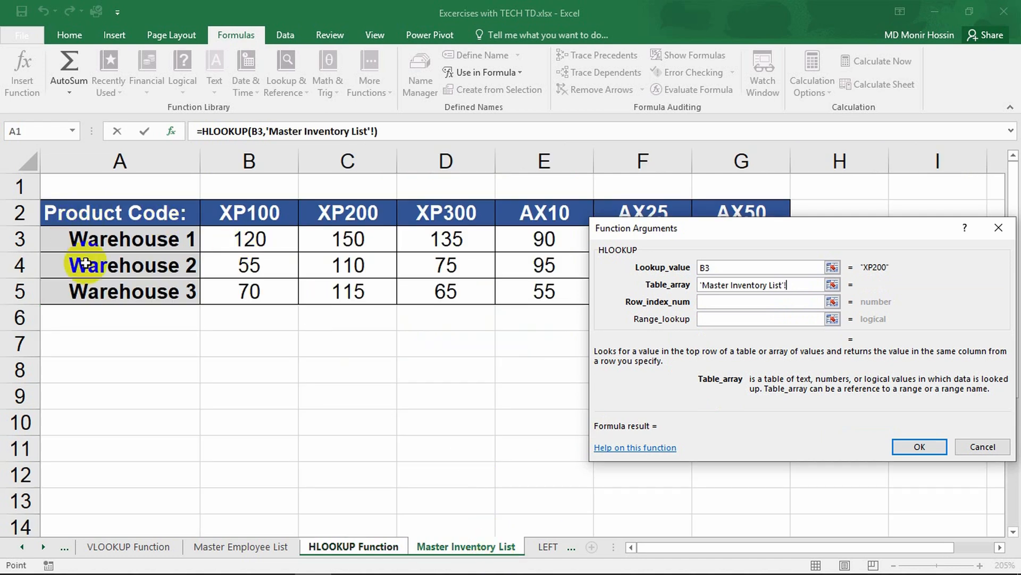
{"action": "left_click_drag", "start_coordinate": [80, 201], "coordinate": [718, 292]}
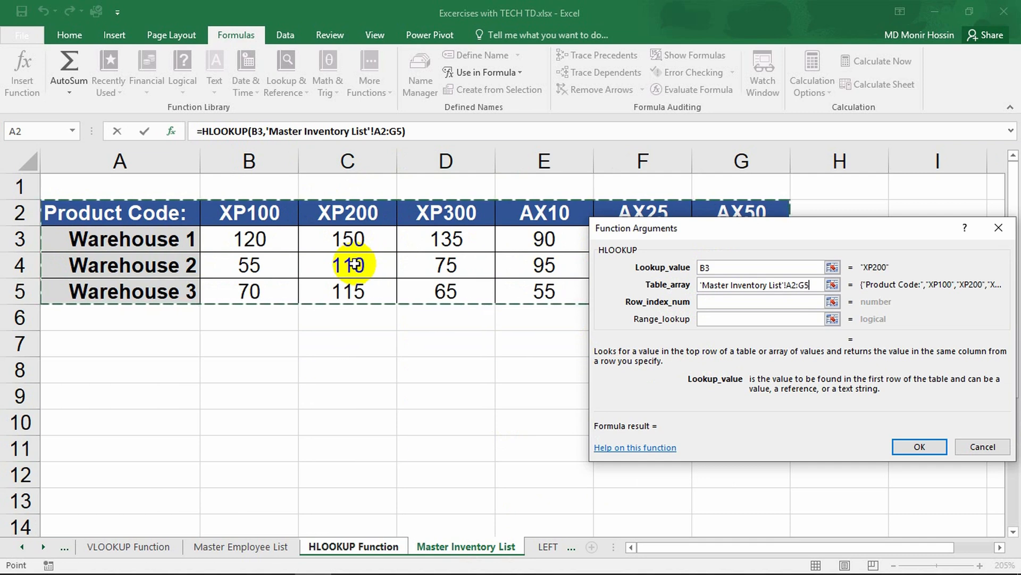
{"action": "left_click", "coordinate": [770, 302]}
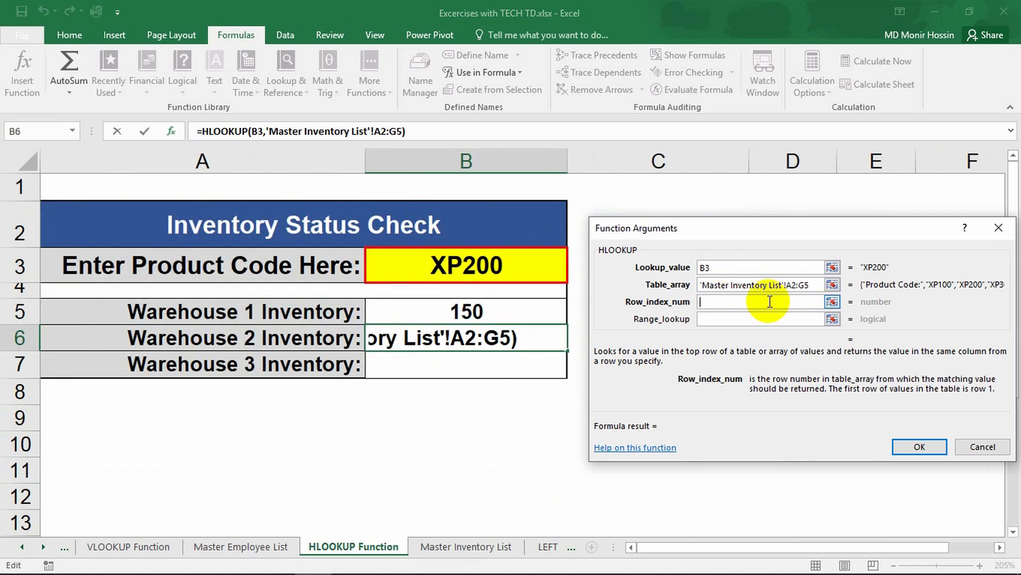
{"action": "type", "text": "."}
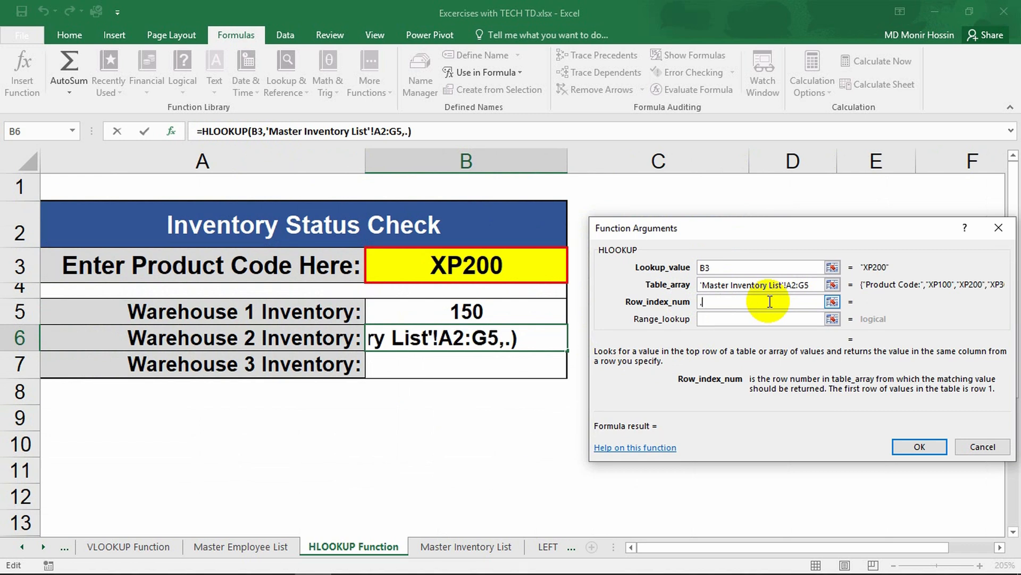
{"action": "key", "text": "BackSpace"}
{"action": "type", "text": "3"}
Set the range lookup to FALSE for an exact match and enter the completed HLOOKUP formula
{"action": "left_click", "coordinate": [743, 318]}
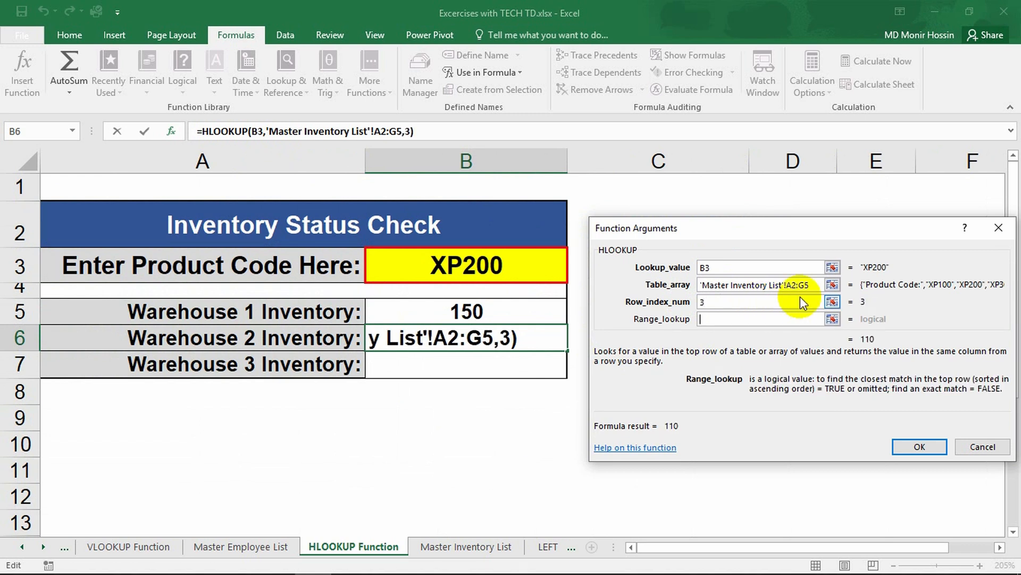
{"action": "left_click_drag", "start_coordinate": [859, 233], "coordinate": [798, 234]}
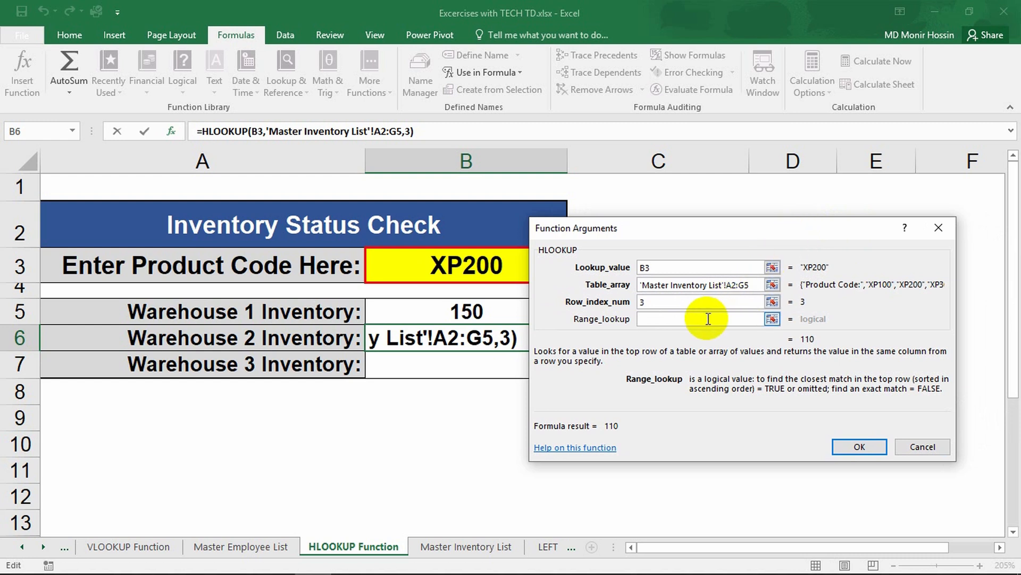
{"action": "type", "text": "Fa"}
{"action": "key", "text": "BackSpace"}
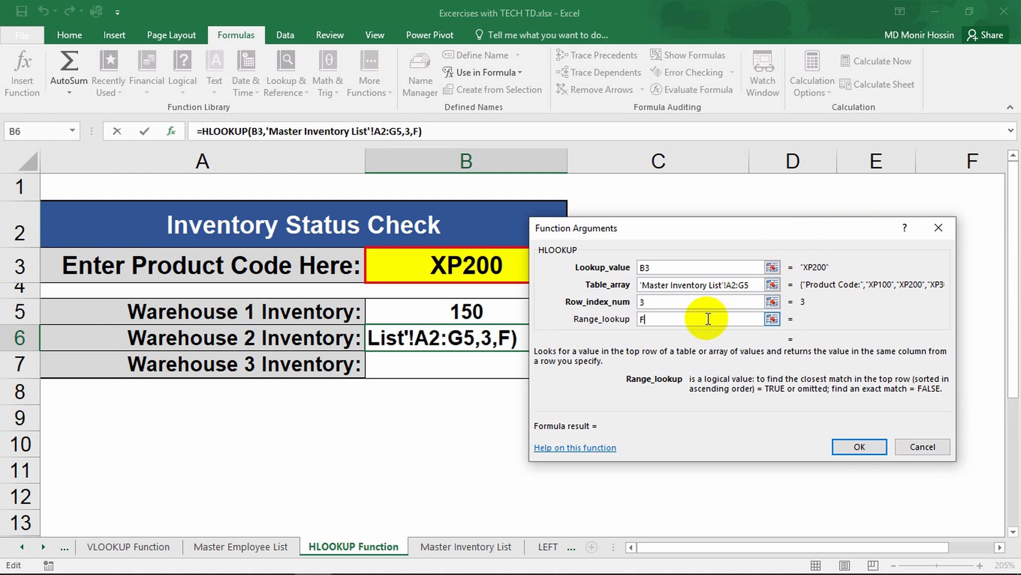
{"action": "type", "text": "ALSE"}
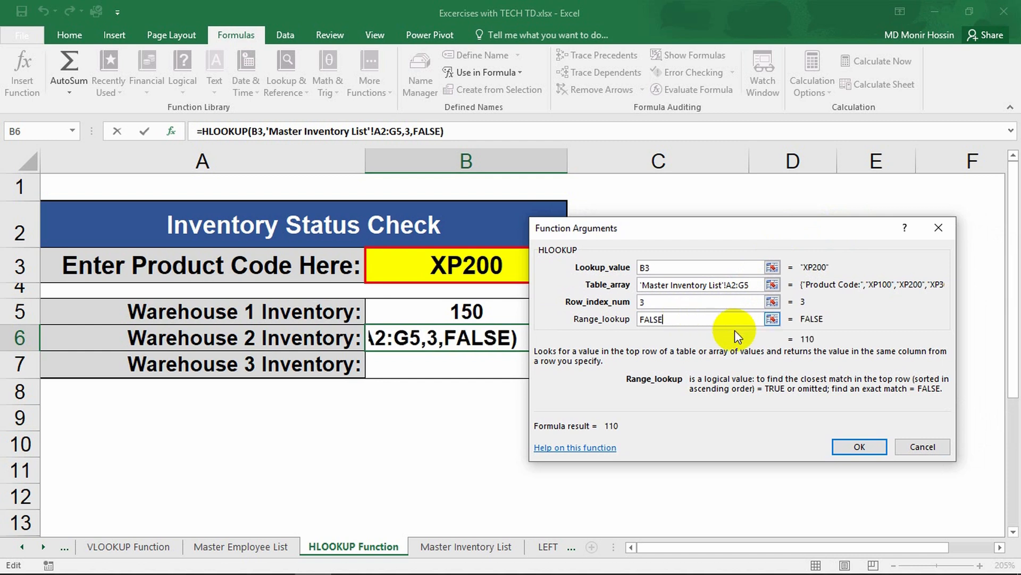
{"action": "left_click", "coordinate": [859, 447]}
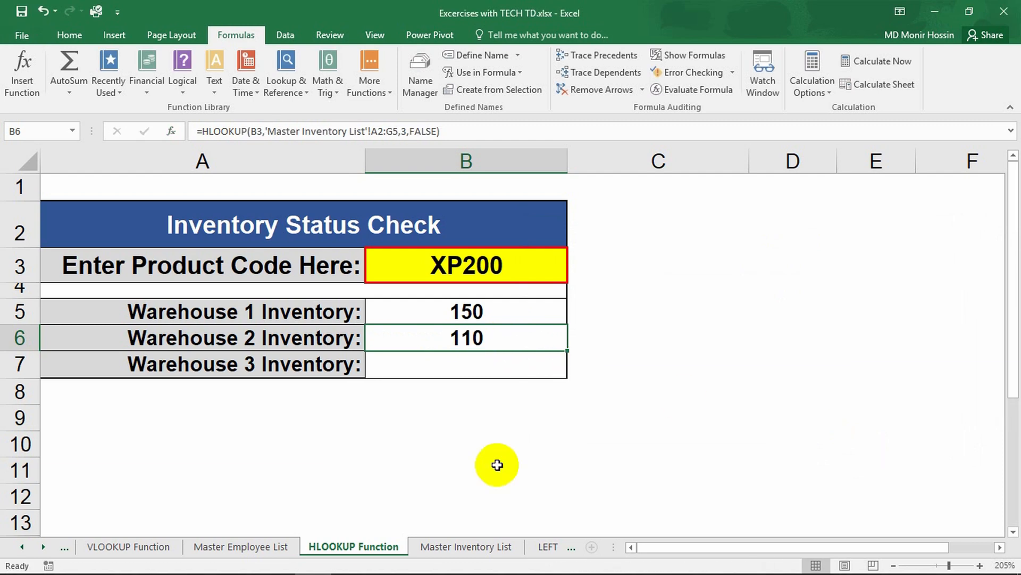
Check the Warehouse 2 result against the XP200 entry on the Master Inventory List sheet
{"action": "left_click", "coordinate": [458, 545]}
{"action": "left_click", "coordinate": [350, 270]}
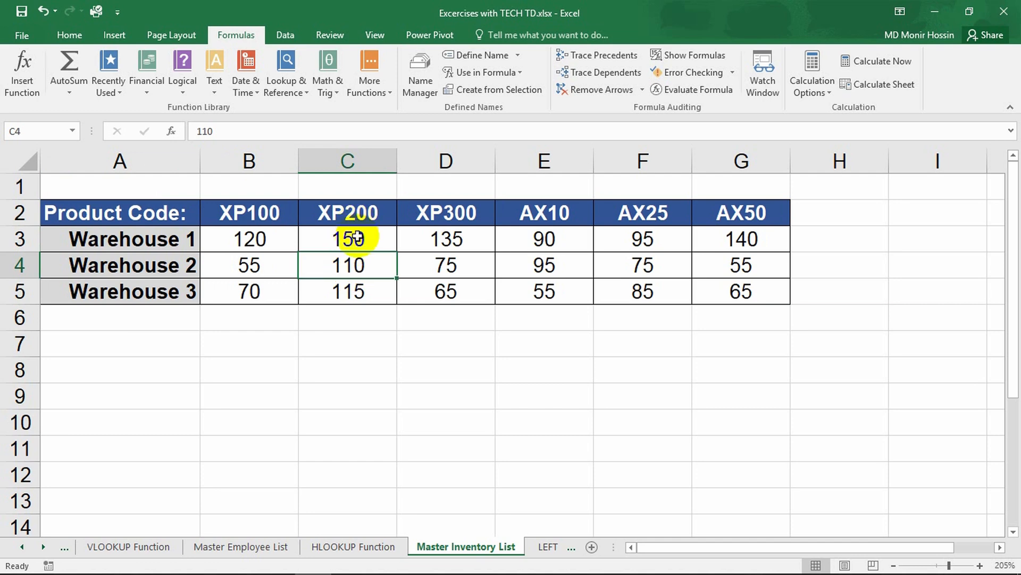
{"action": "left_click", "coordinate": [376, 546]}
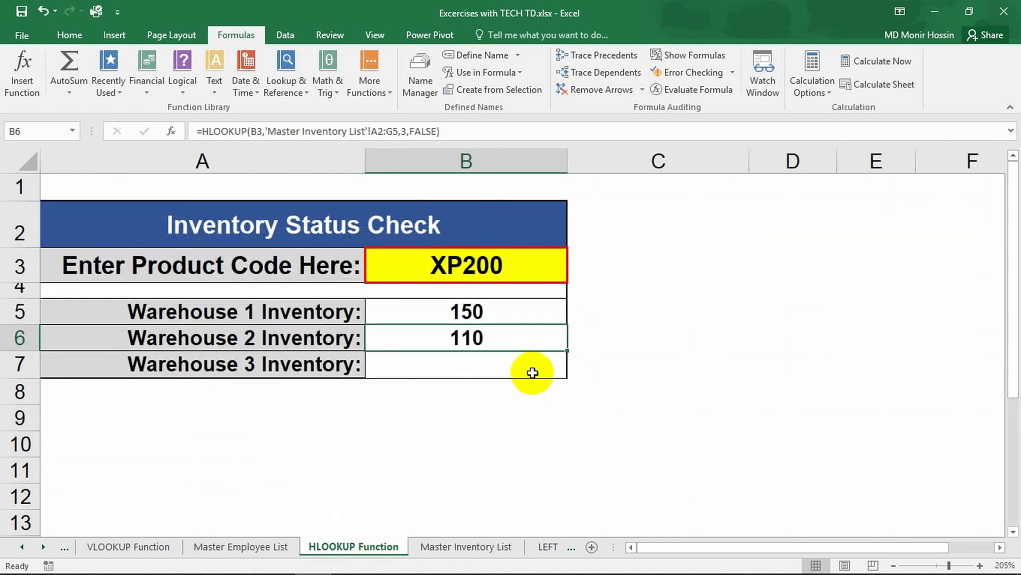
Fill the Warehouse 2 formula down to the Warehouse 3 cell and check it against XP200 on the Master Inventory List
{"action": "left_click_drag", "start_coordinate": [570, 353], "coordinate": [563, 376]}
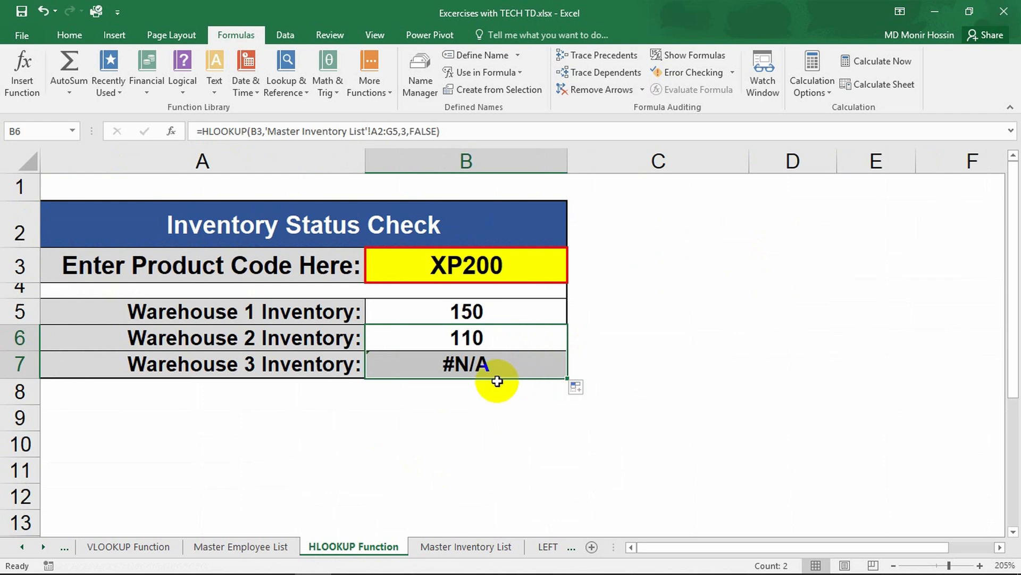
{"action": "left_click", "coordinate": [460, 551]}
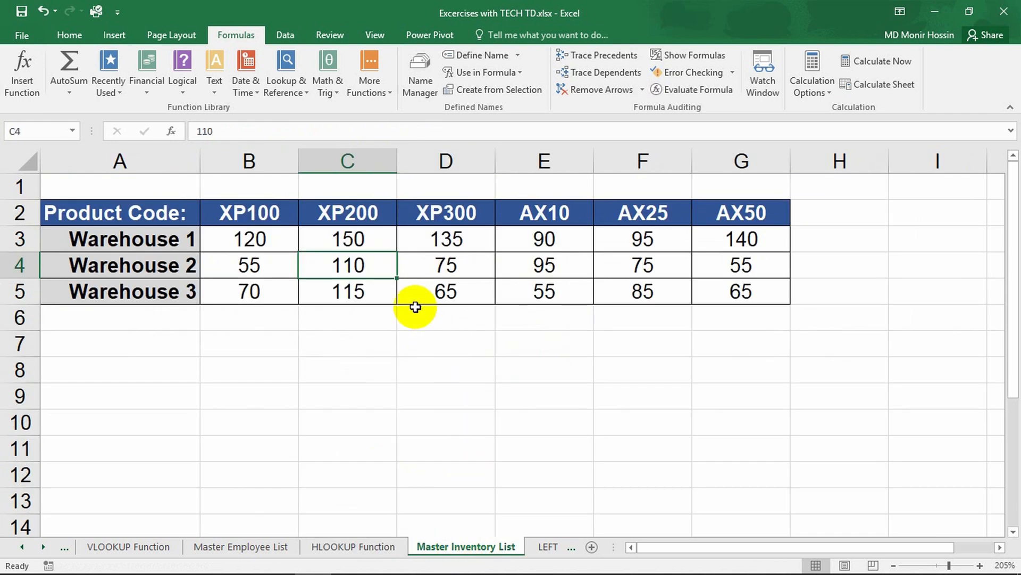
{"action": "left_click", "coordinate": [375, 294]}
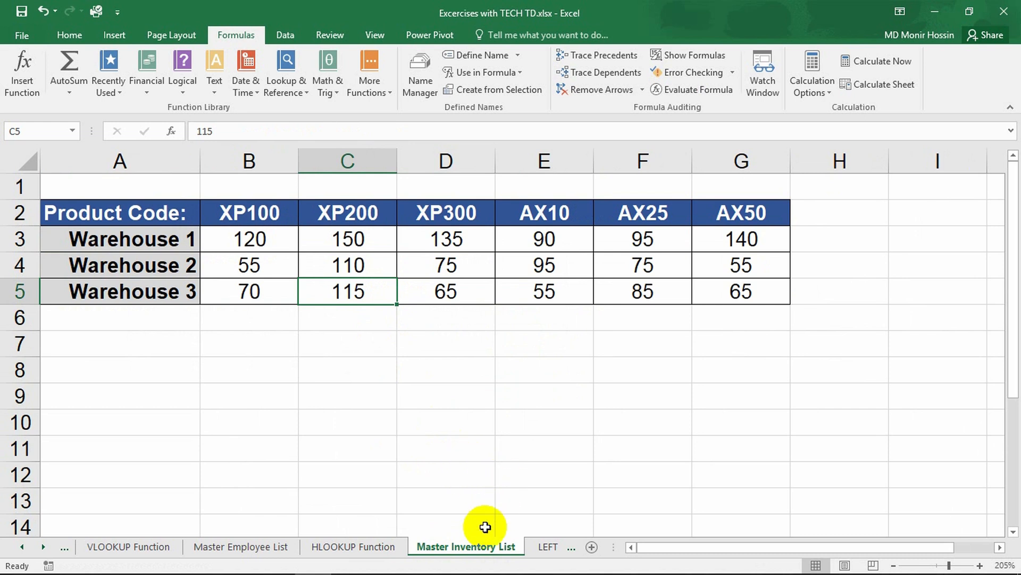
{"action": "left_click", "coordinate": [384, 548]}
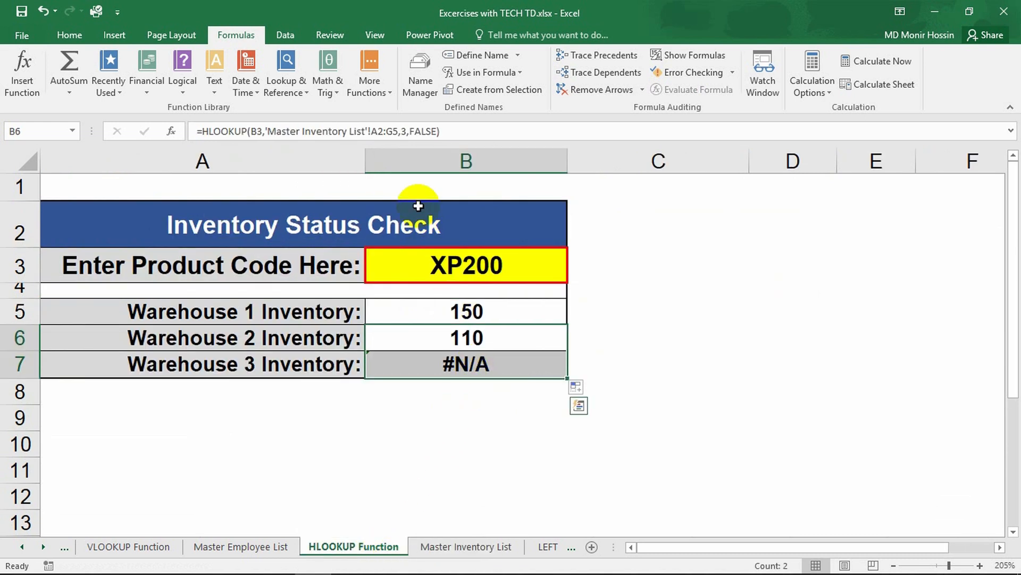
{"action": "left_click", "coordinate": [230, 131]}
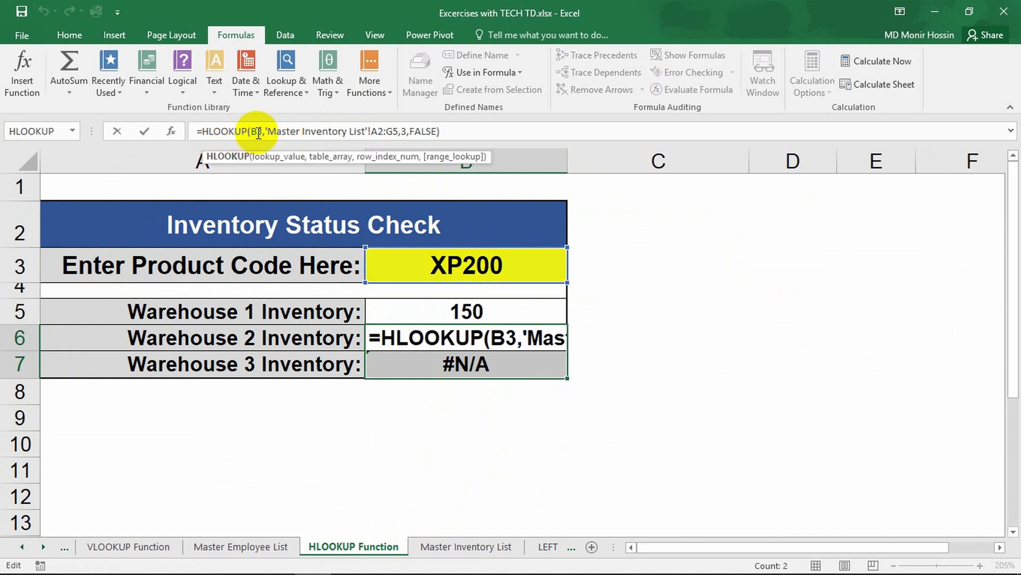
{"action": "left_click", "coordinate": [256, 134]}
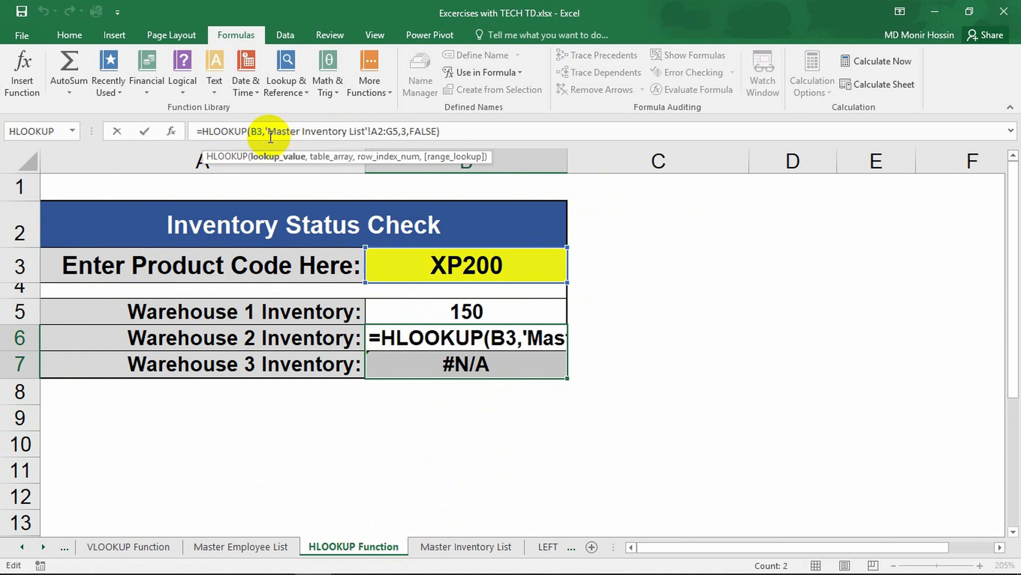
{"action": "left_click", "coordinate": [400, 132]}
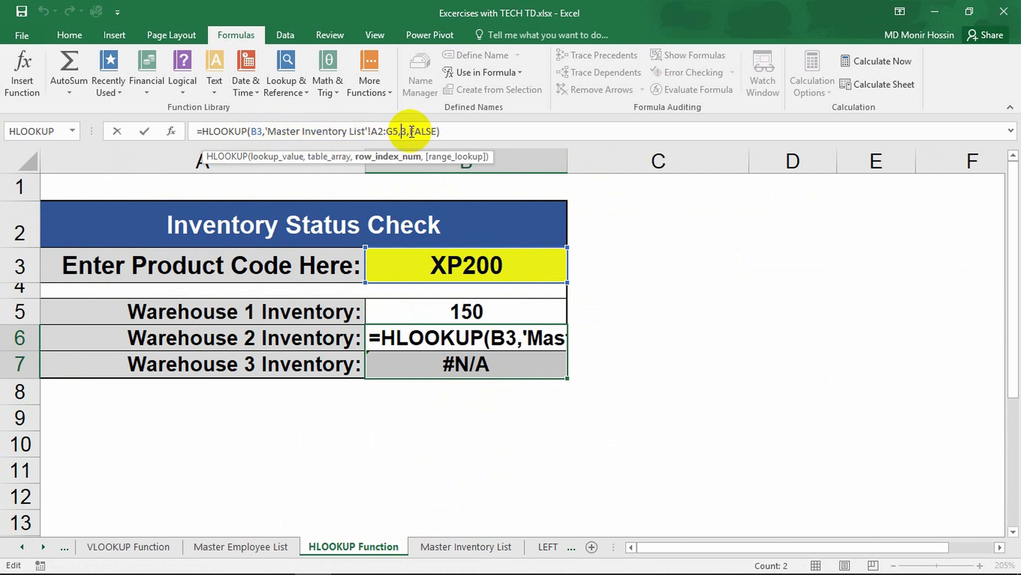
{"action": "left_click", "coordinate": [468, 547]}
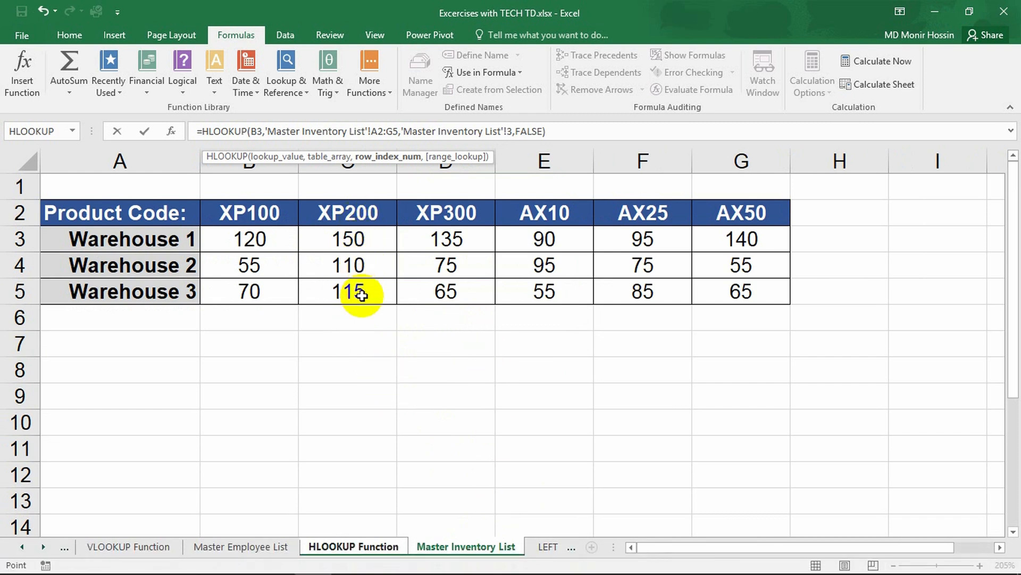
{"action": "left_click", "coordinate": [385, 551]}
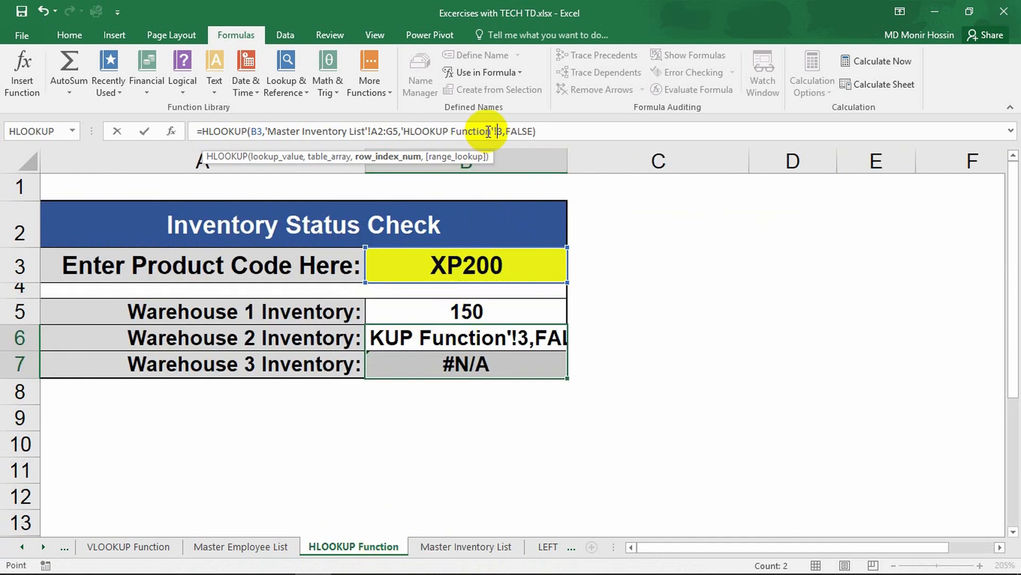
{"action": "key", "text": "Delete"}
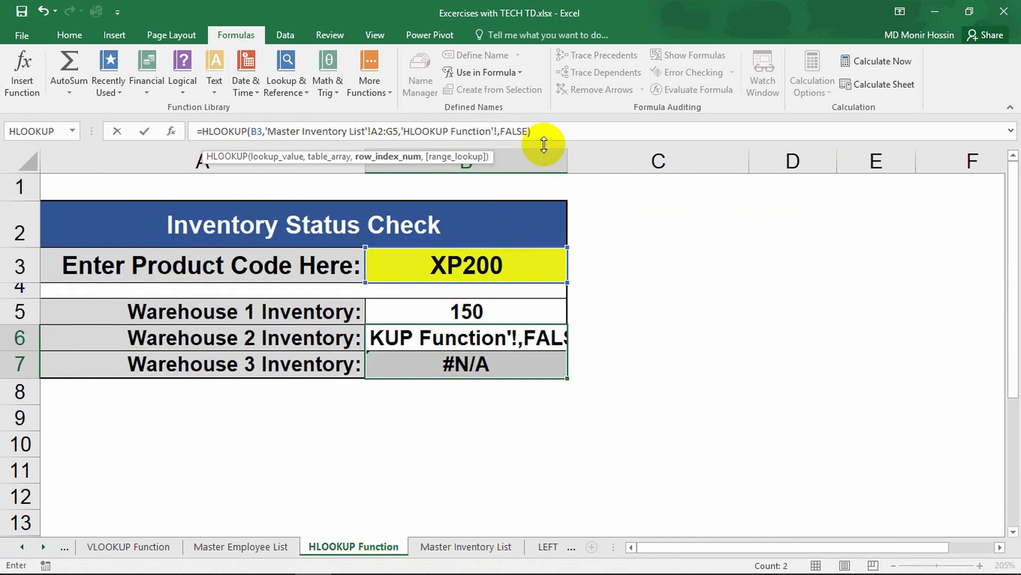
{"action": "type", "text": "4"}
{"action": "key", "text": "BackSpace"}
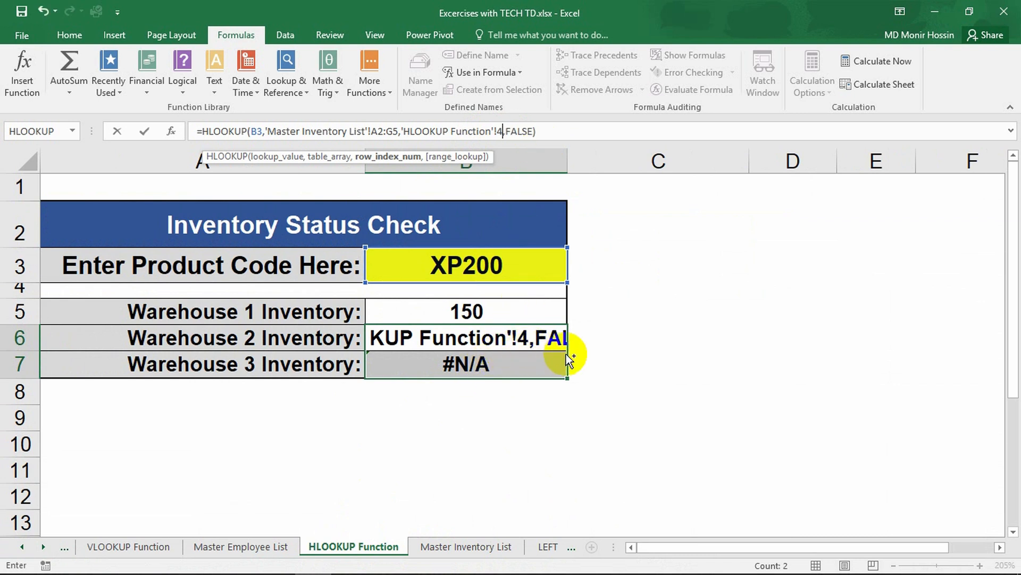
{"action": "key", "text": "Return"}
{"action": "double_click", "coordinate": [467, 361]}
{"action": "left_click", "coordinate": [506, 440]}
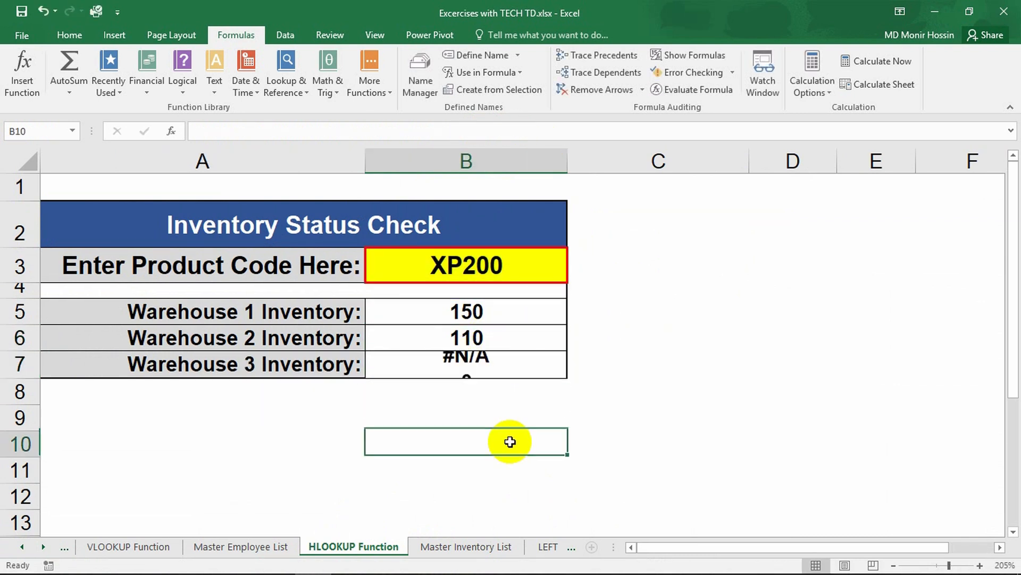
Try to correct the Warehouse 3 inventory formula by changing its row index number to 4
{"action": "left_click", "coordinate": [497, 365]}
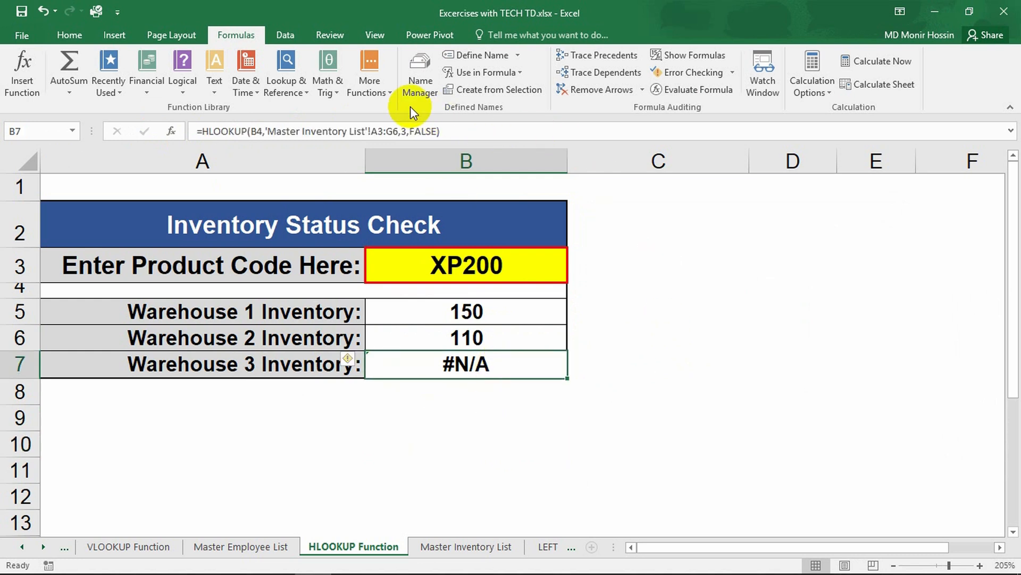
{"action": "left_click", "coordinate": [401, 130]}
{"action": "key", "text": "BackSpace"}
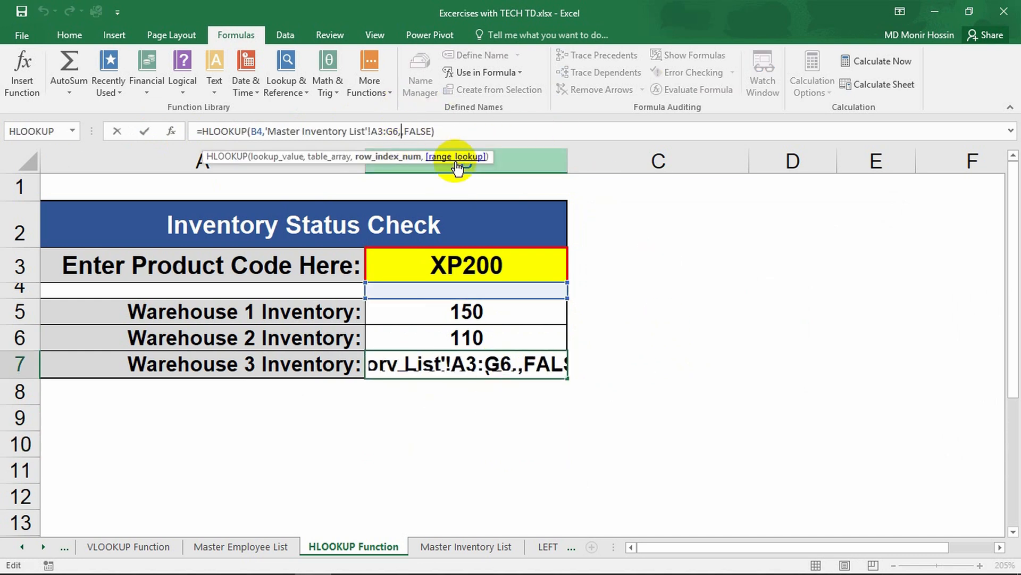
{"action": "type", "text": "4"}
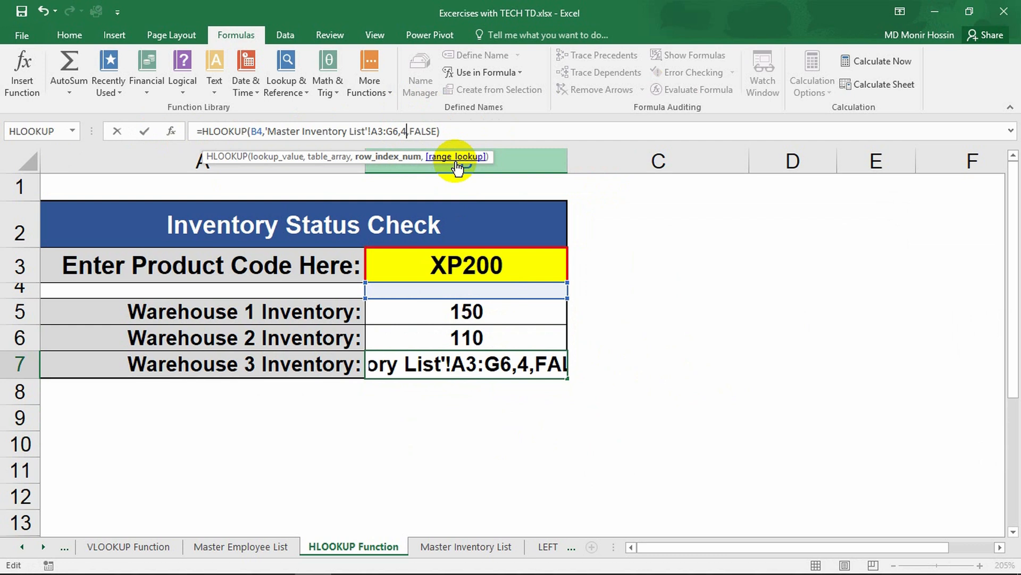
{"action": "key", "text": "Return"}
{"action": "left_click", "coordinate": [506, 361]}
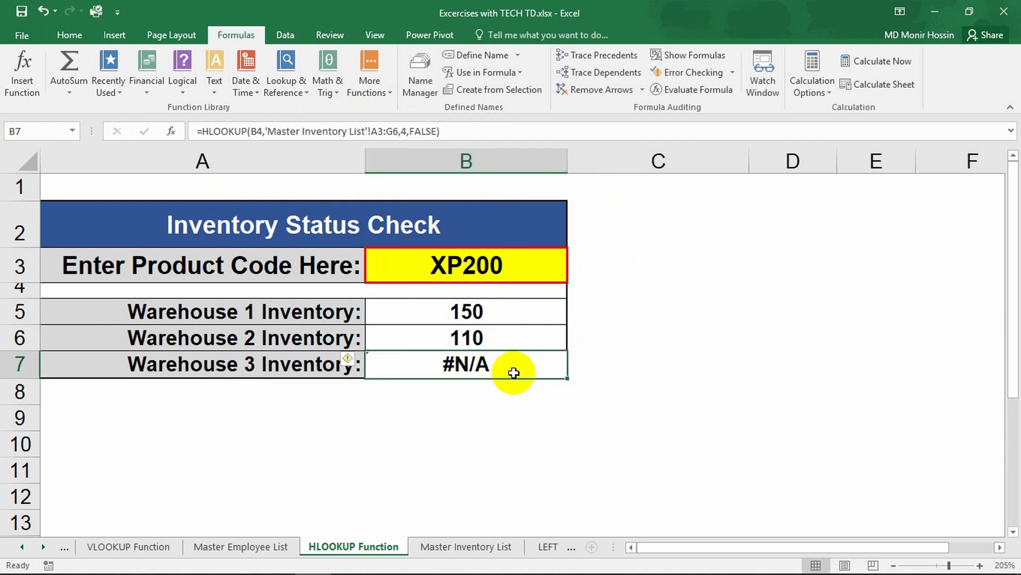
Clear the Warehouse 3 inventory cell and start a new HLOOKUP there with product code cell B3 as the lookup value
{"action": "key", "text": "Delete"}
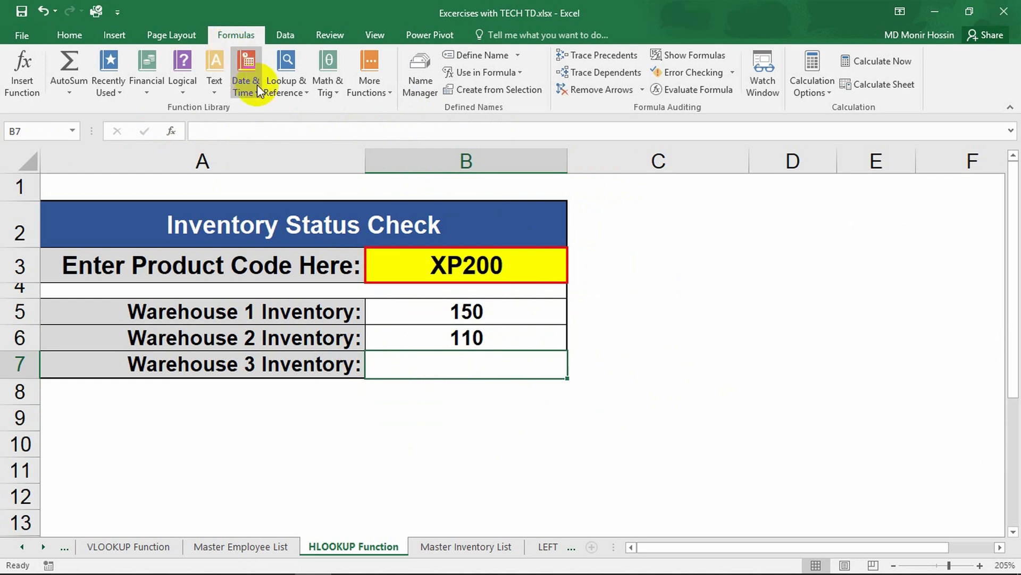
{"action": "left_click", "coordinate": [324, 94]}
{"action": "left_click", "coordinate": [280, 85]}
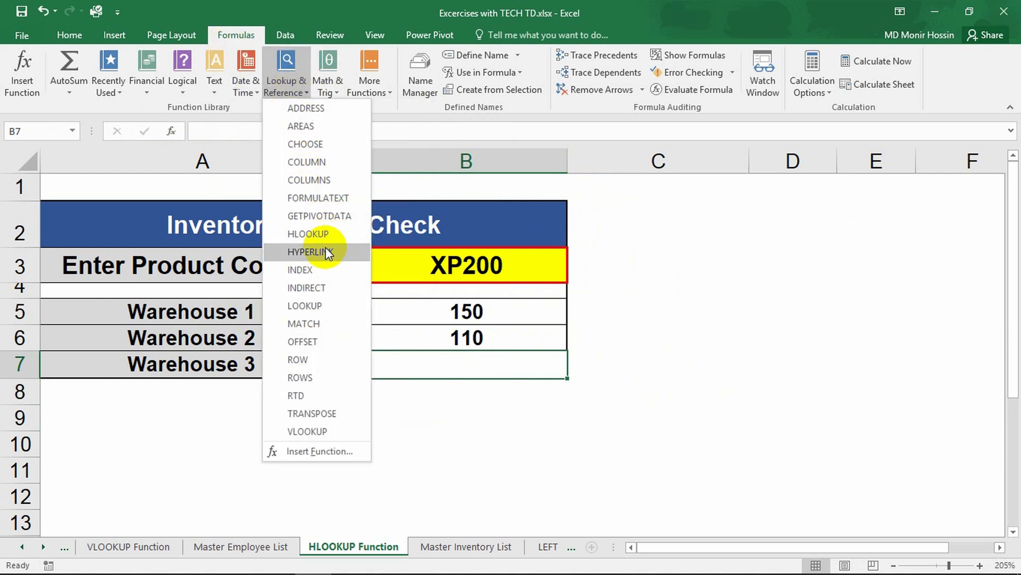
{"action": "left_click", "coordinate": [318, 234]}
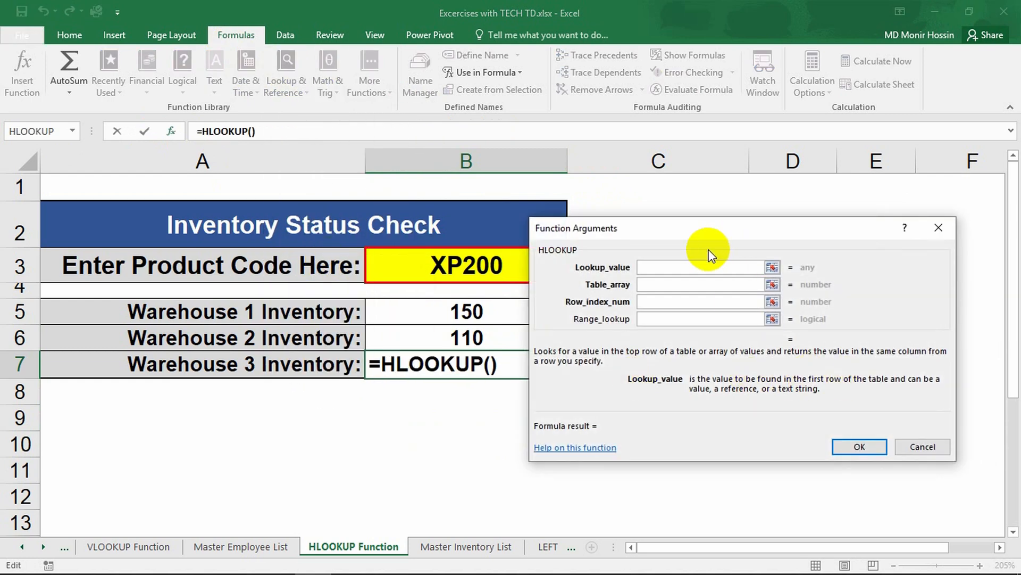
{"action": "left_click", "coordinate": [499, 275]}
Set the HLOOKUP table array to A2:G5 on the Master Inventory List sheet and the row index number to 4
{"action": "left_click", "coordinate": [707, 283]}
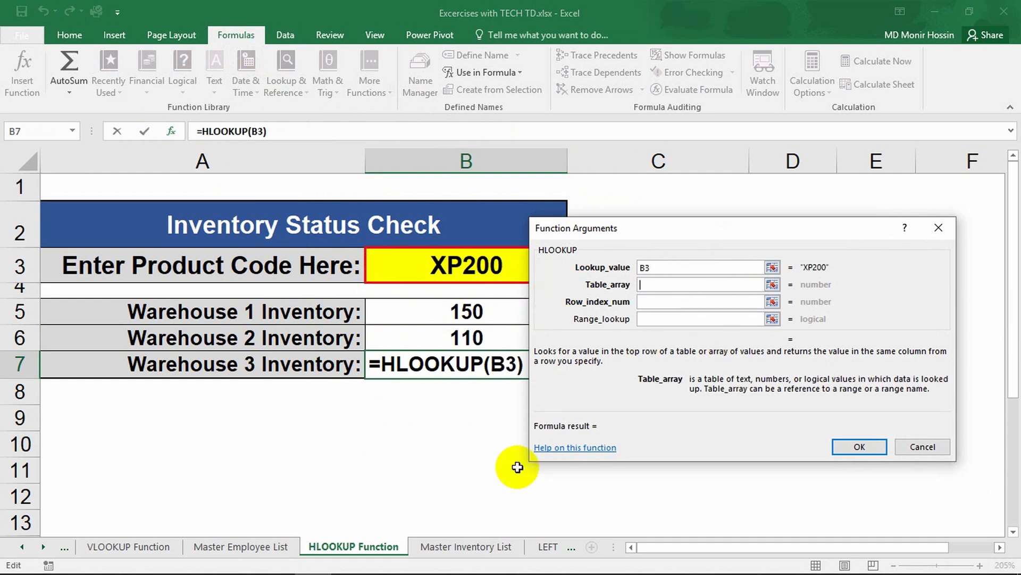
{"action": "left_click", "coordinate": [436, 546]}
{"action": "left_click_drag", "start_coordinate": [106, 213], "coordinate": [747, 292]}
{"action": "left_click", "coordinate": [661, 303]}
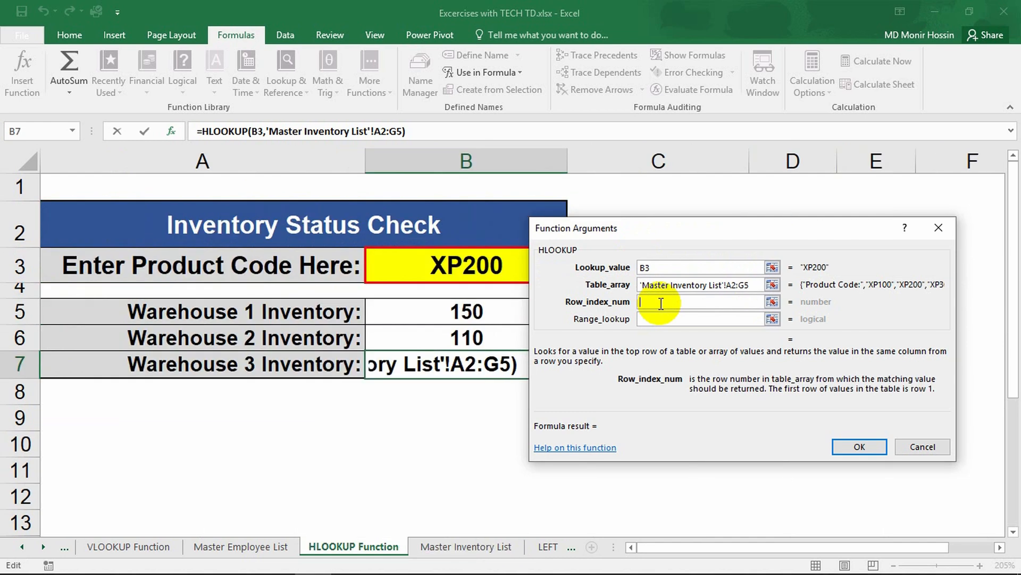
{"action": "type", "text": "4"}
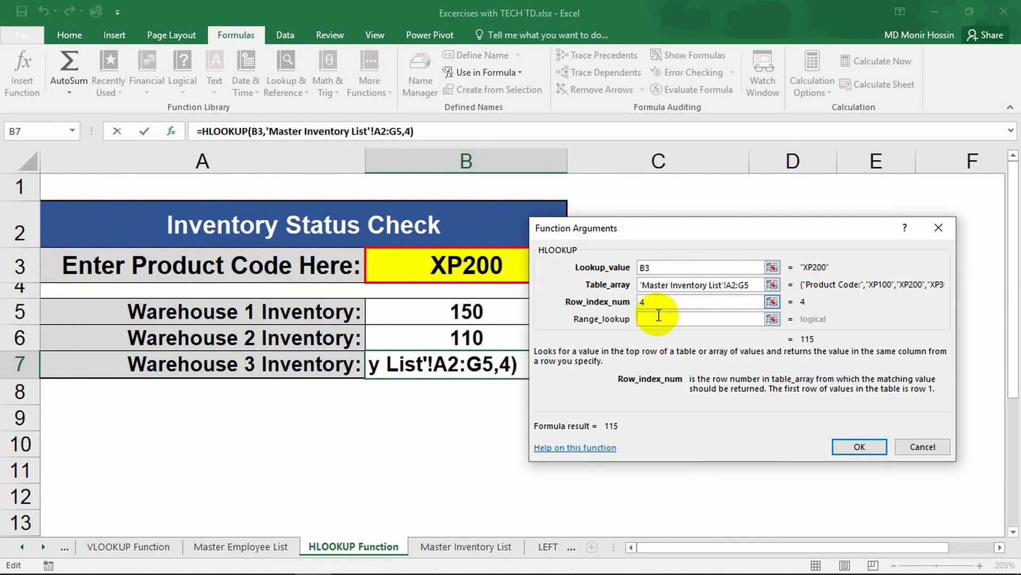
Enter the Warehouse 3 formula with range lookup False and check its result against XP200 on the Master Inventory List sheet
{"action": "left_click", "coordinate": [656, 319]}
{"action": "type", "text": "False"}
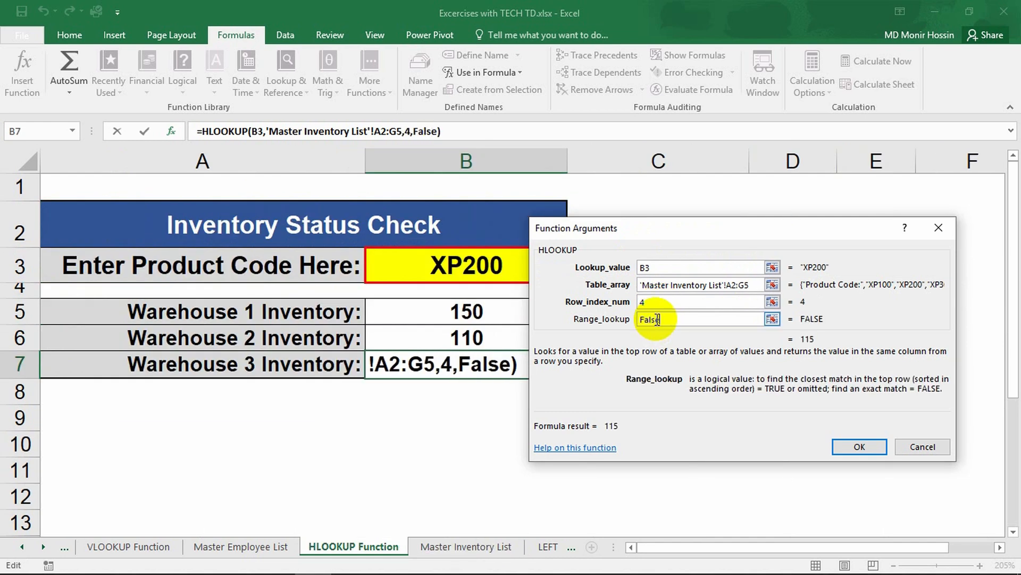
{"action": "key", "text": "Return"}
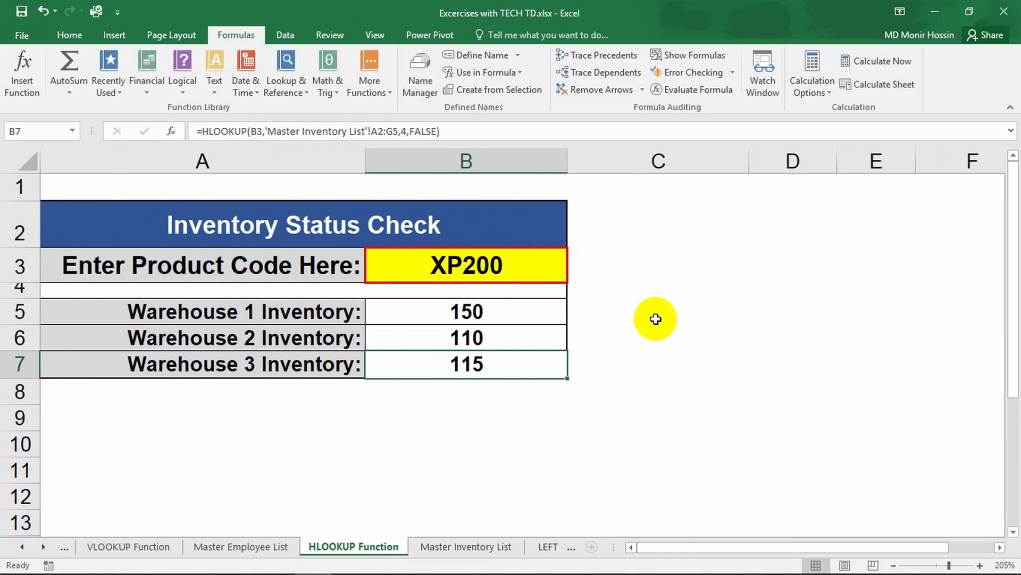
{"action": "left_click", "coordinate": [475, 547]}
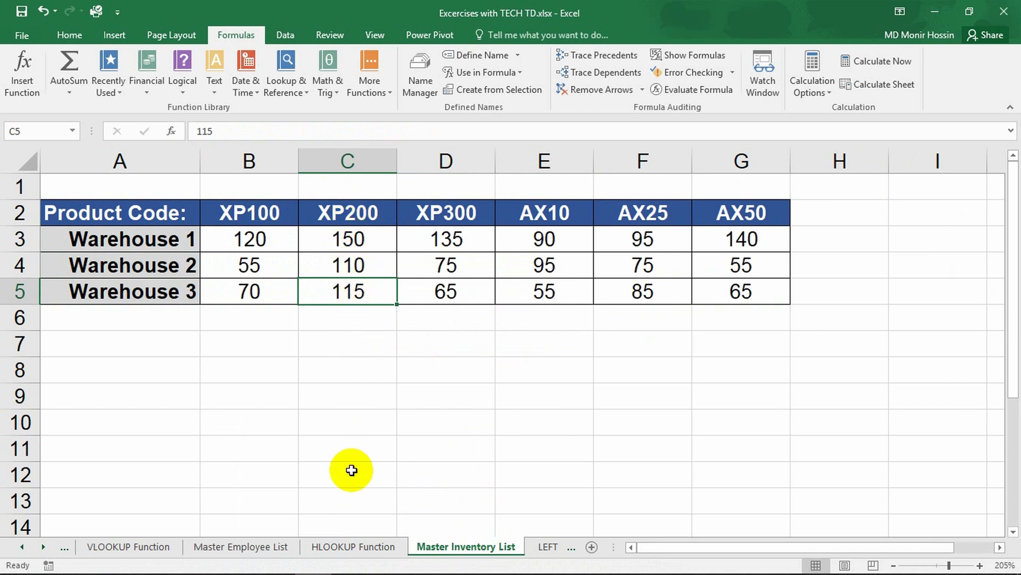
{"action": "key", "text": "ctrl+Page_Up"}
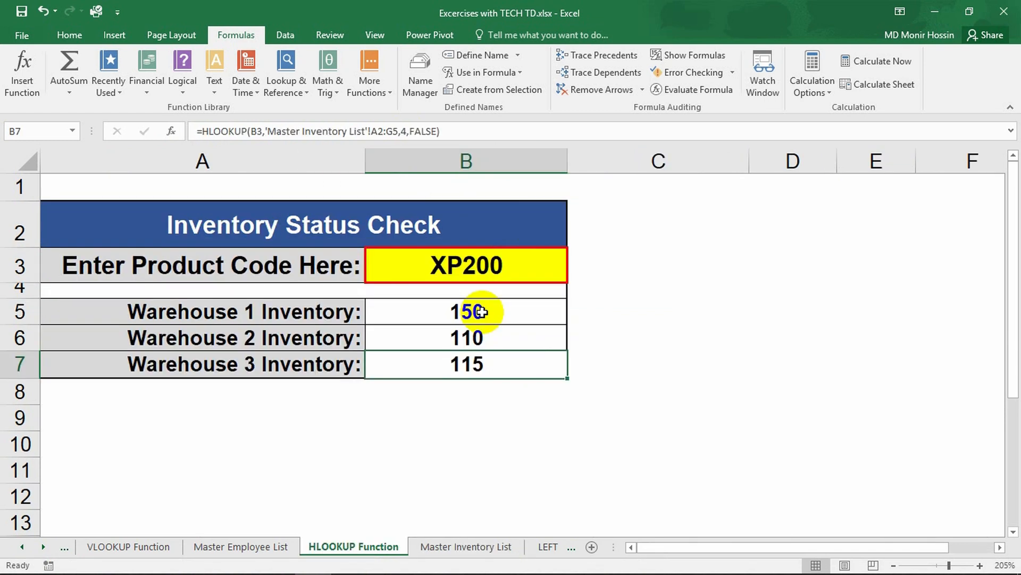